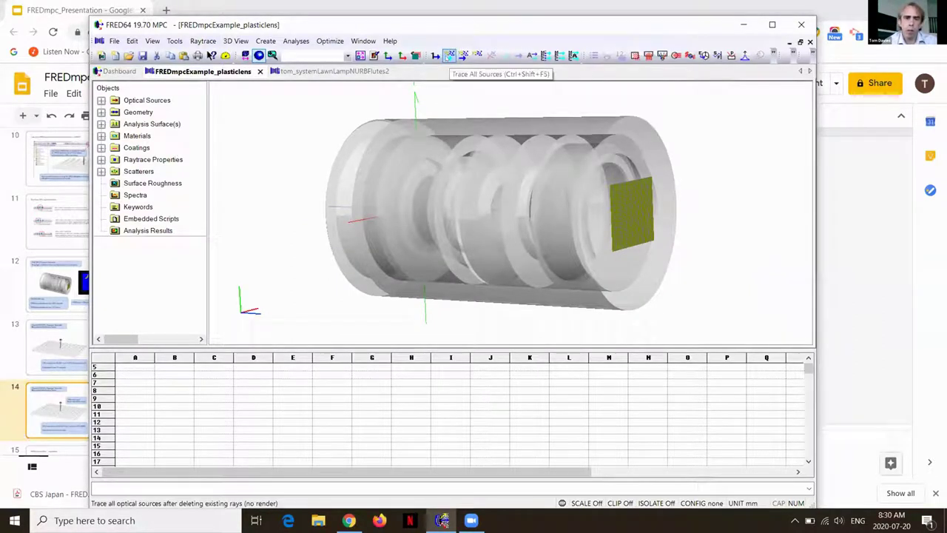
# Trace all sources of the plastic lens model on the CPU, abort the raytrace partway and delete the rays.
pyautogui.click(449, 57)
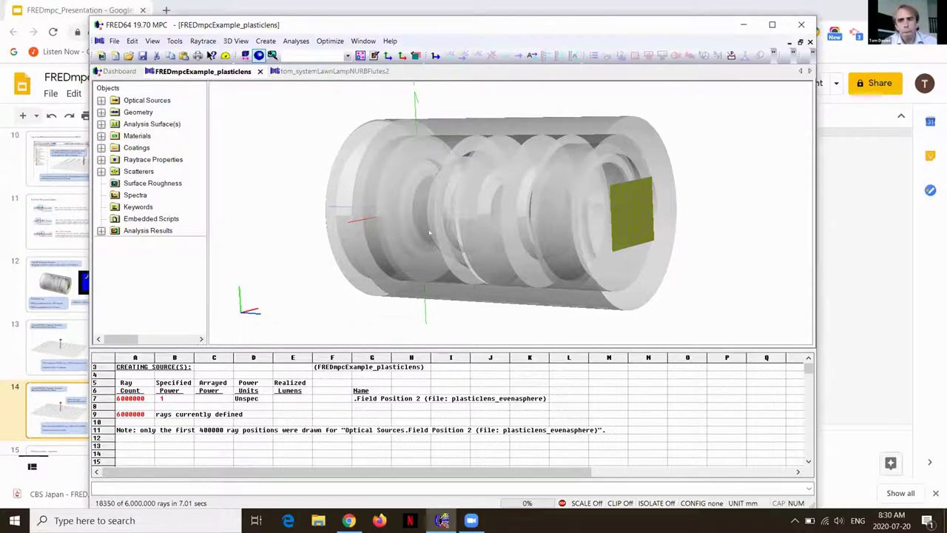
pyautogui.press('super+Up')
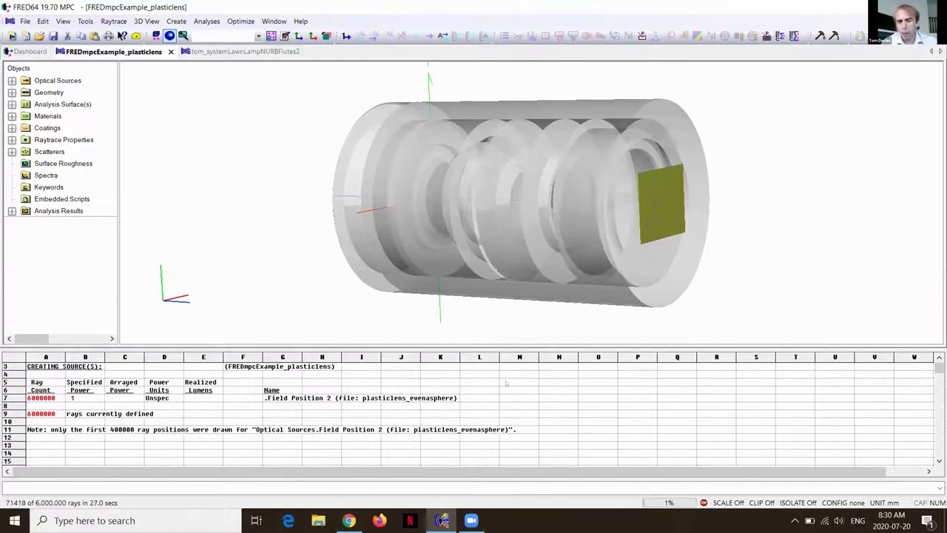
pyautogui.press('Escape')
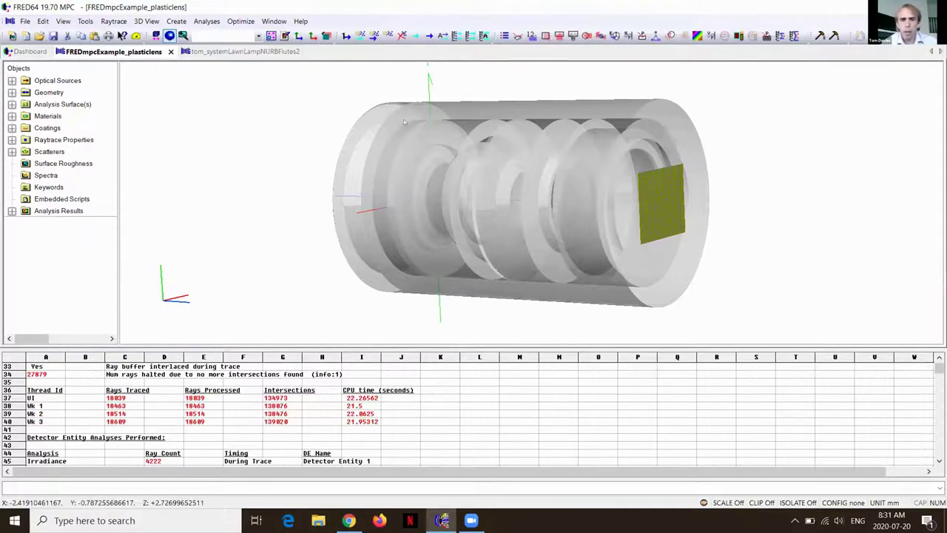
pyautogui.click(402, 36)
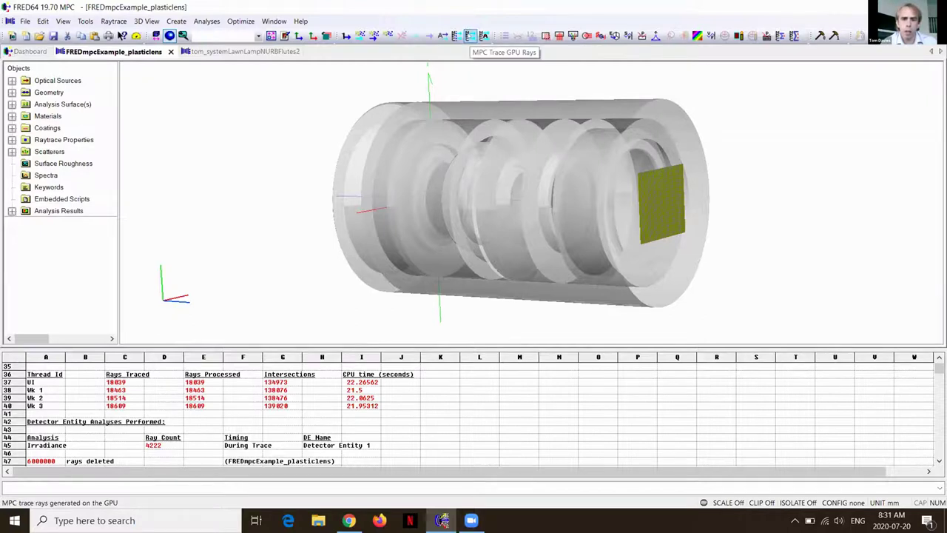
# Run an MPC trace of GPU-generated rays and view the irradiance result Detector Entity 1 - 2.
pyautogui.click(470, 36)
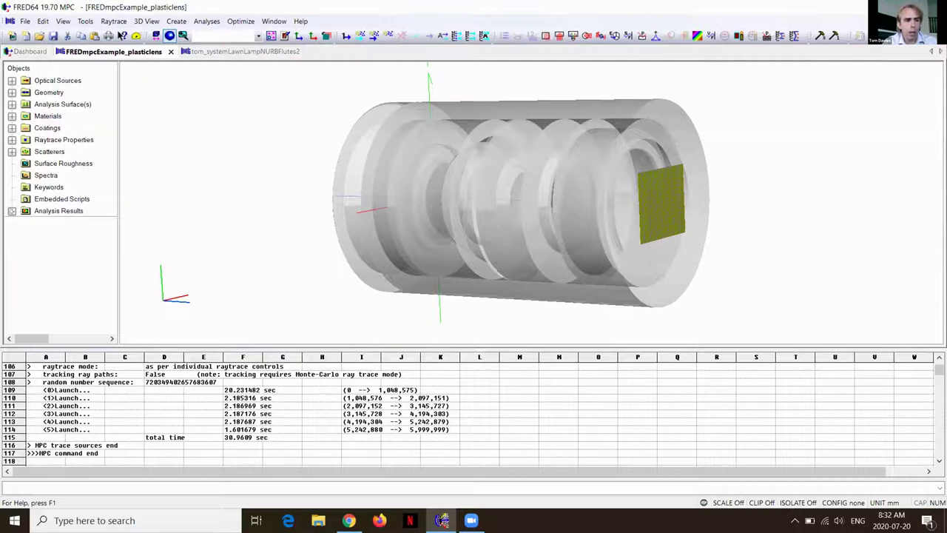
pyautogui.click(12, 211)
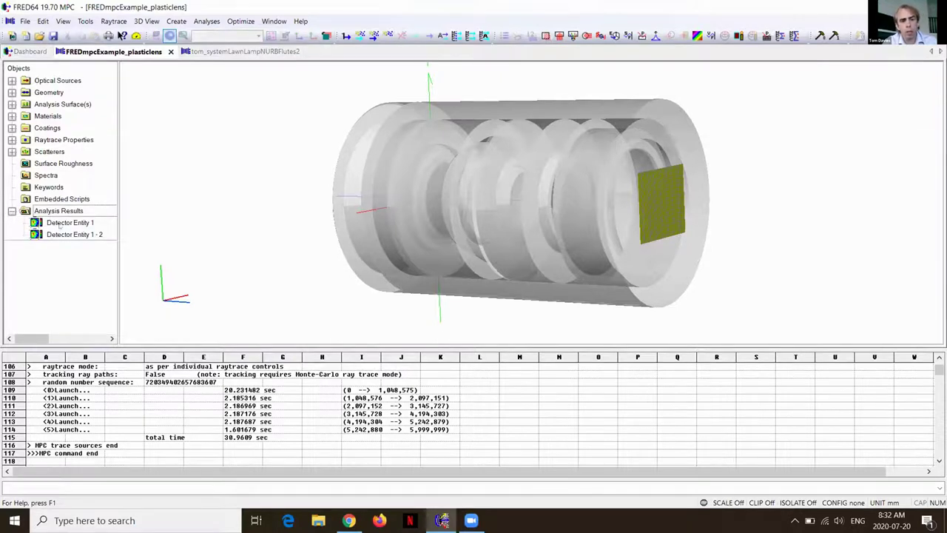
pyautogui.doubleClick(58, 234)
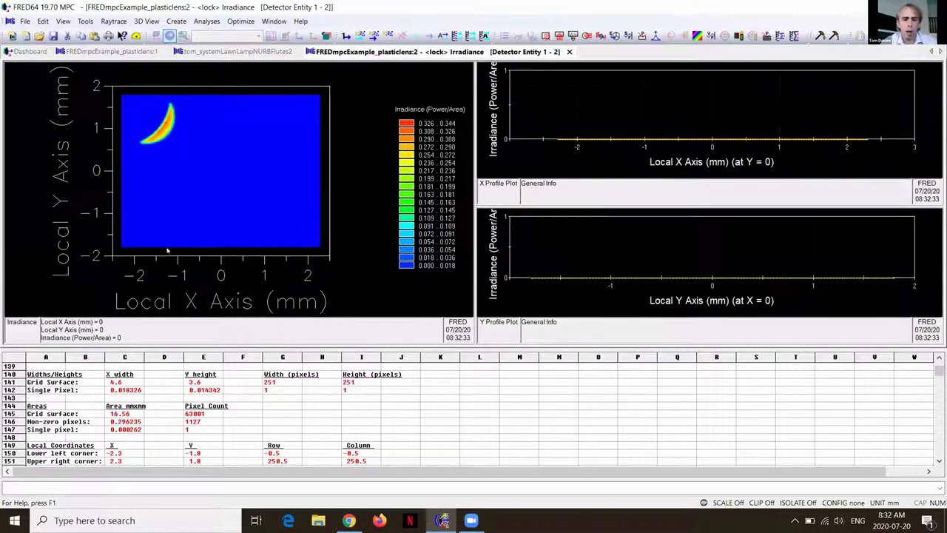
pyautogui.click(569, 52)
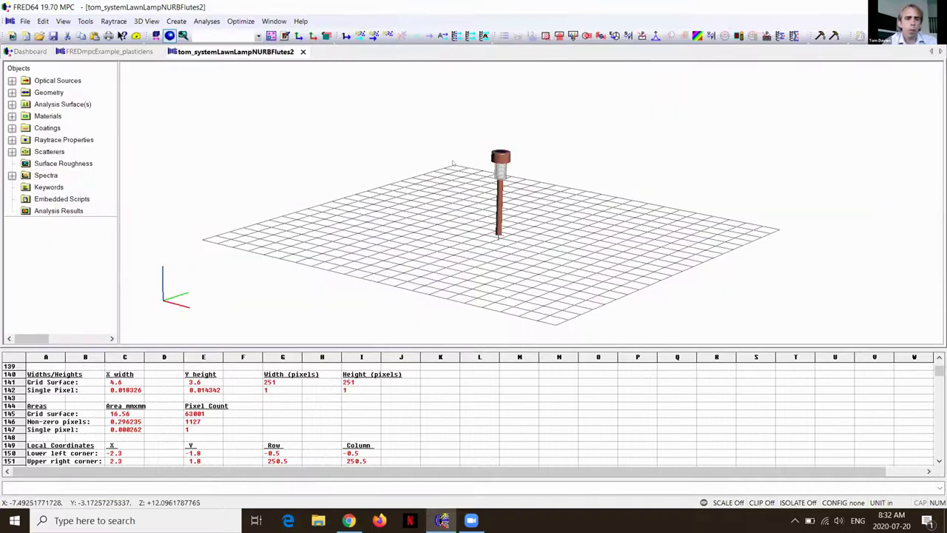
# Return to the plastic lens model and examine the GPU launch times in the raytrace output, starting with the first launch.
pyautogui.click(110, 52)
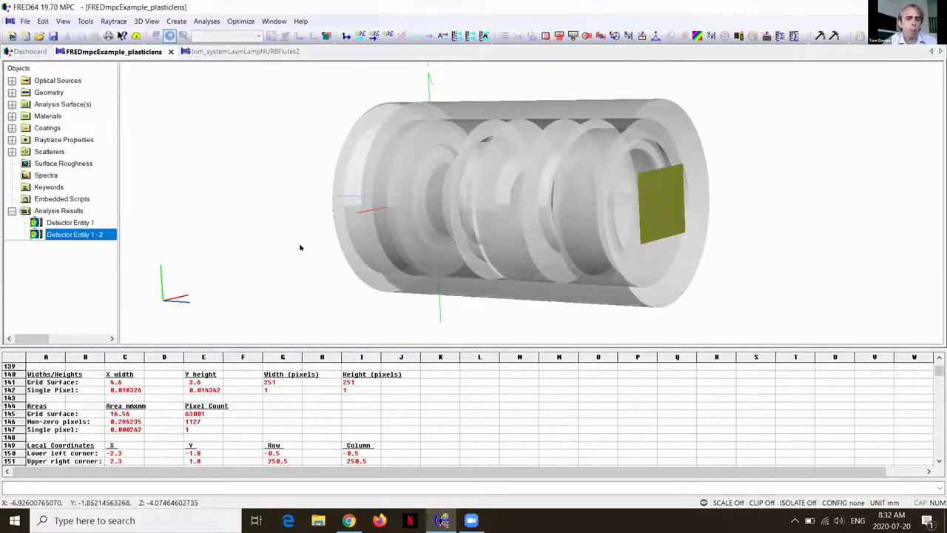
pyautogui.click(296, 414)
pyautogui.scroll(11, 302, 414)
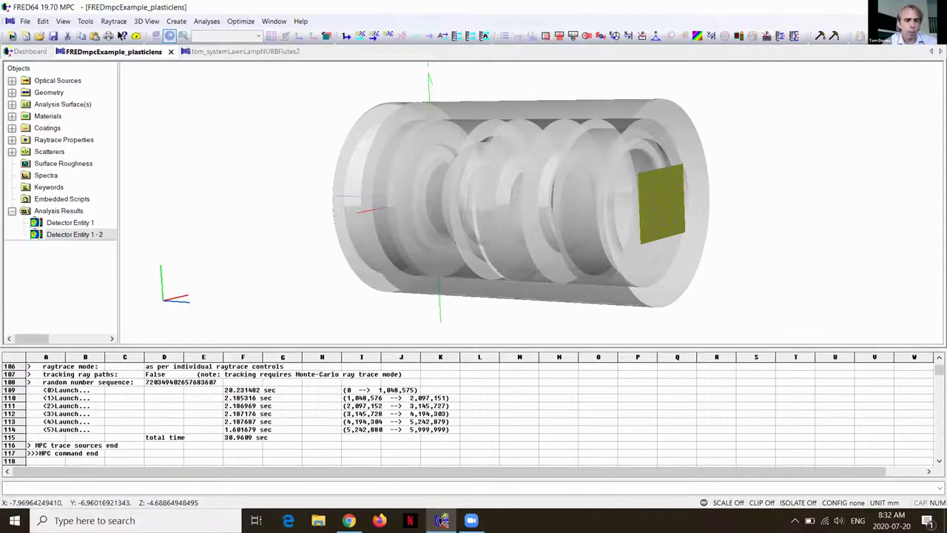
pyautogui.click(28, 390)
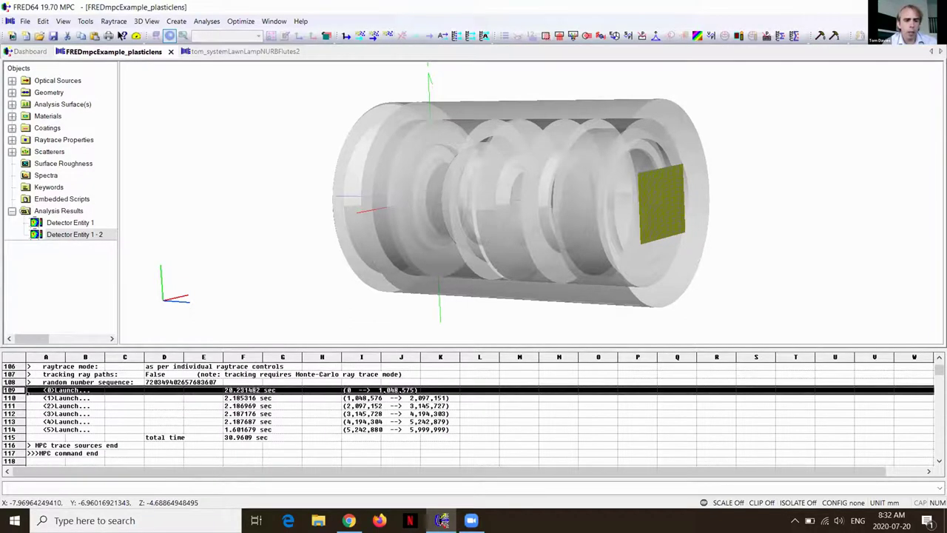
pyautogui.click(295, 406)
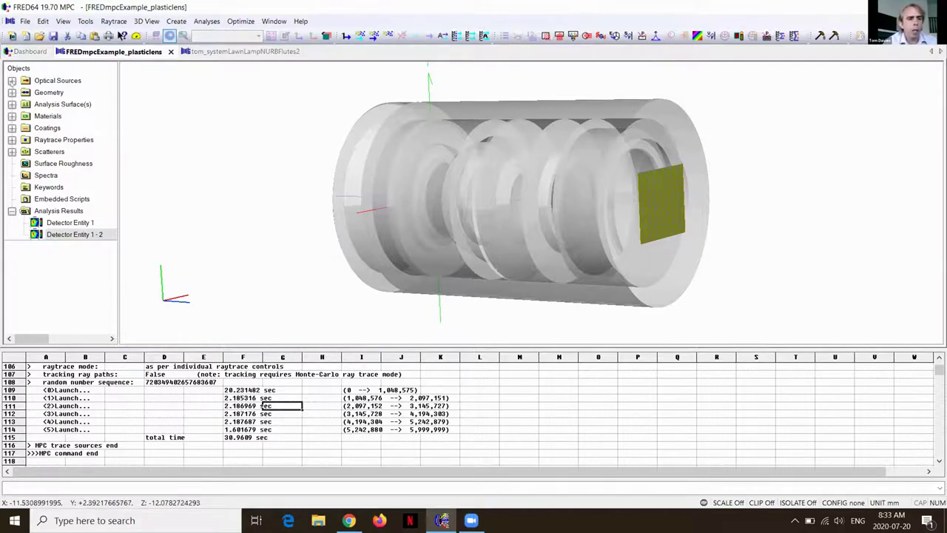
# Specify the Field Position 2 source's single ray direction as sines of two angles in degrees.
pyautogui.click(12, 79)
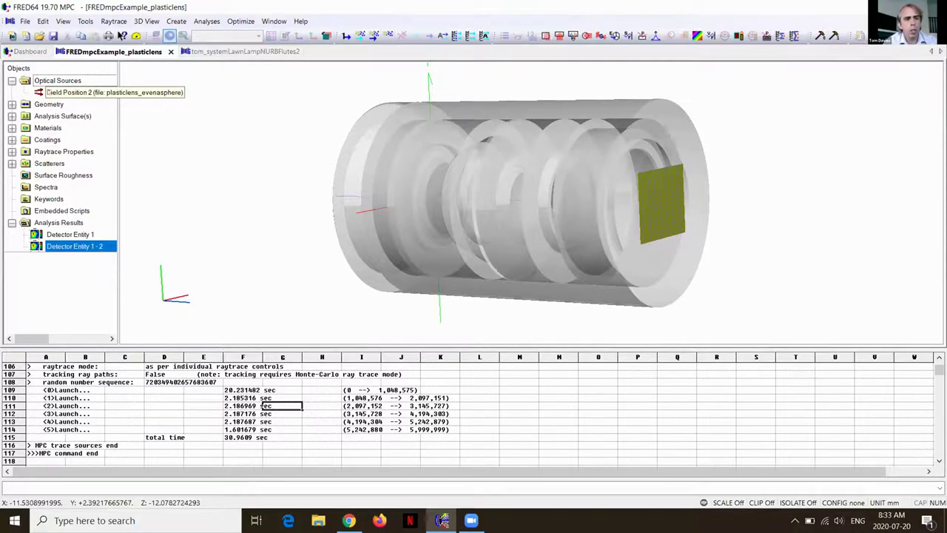
pyautogui.doubleClick(74, 92)
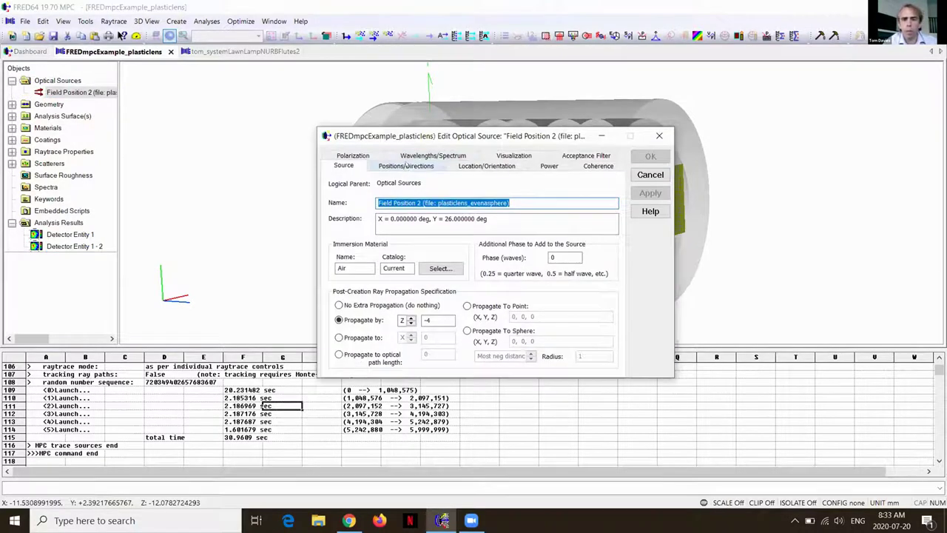
pyautogui.click(405, 166)
pyautogui.click(601, 316)
pyautogui.click(606, 316)
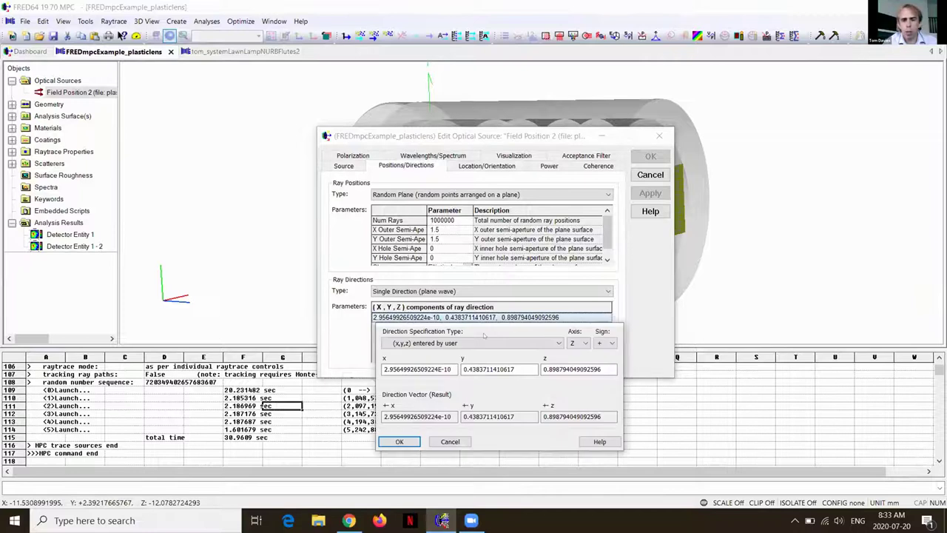
pyautogui.click(400, 342)
pyautogui.click(407, 364)
pyautogui.click(407, 369)
# Set the ray direction's a angle to 0 and b angle to 27 degrees, and apply it to the source.
pyautogui.moveTo(384, 369); pyautogui.dragTo(459, 369)
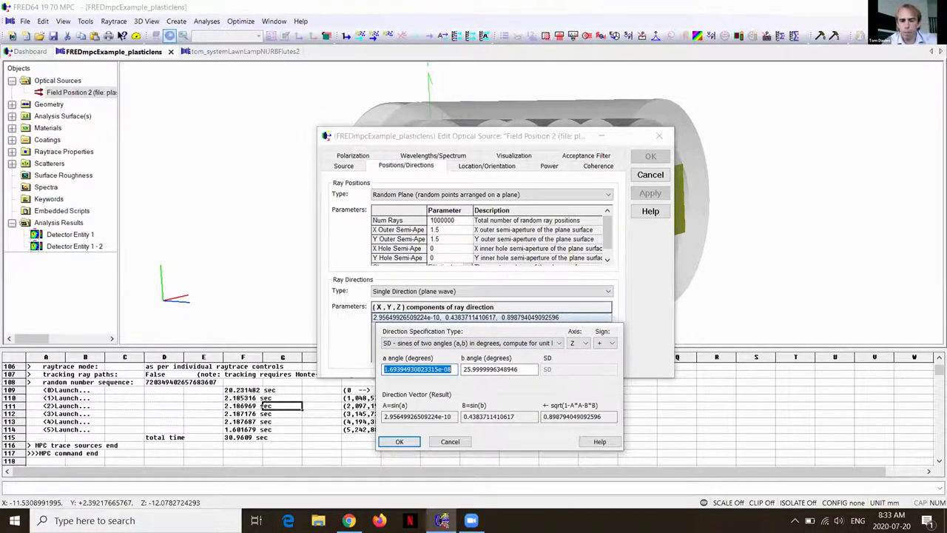
pyautogui.write('0')
pyautogui.press('Tab')
pyautogui.write('27')
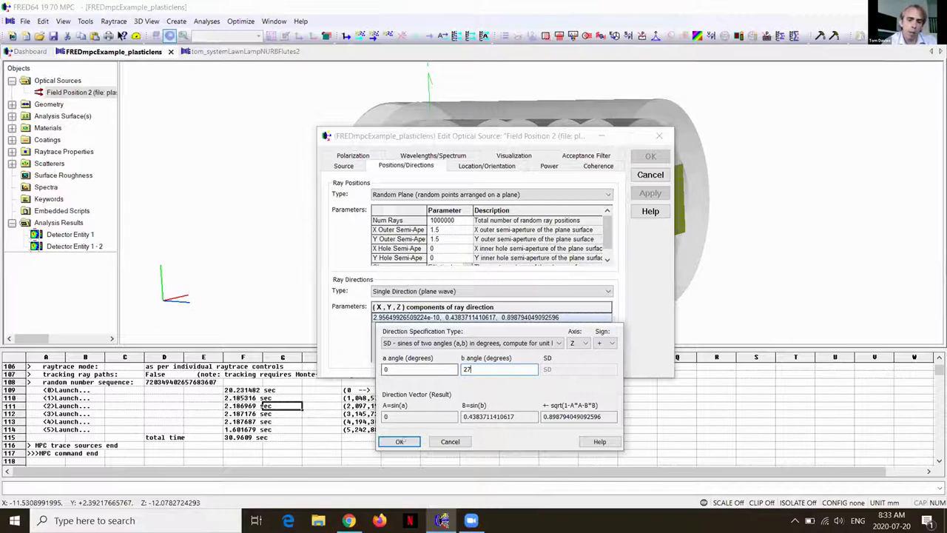
pyautogui.click(399, 441)
pyautogui.press('Return')
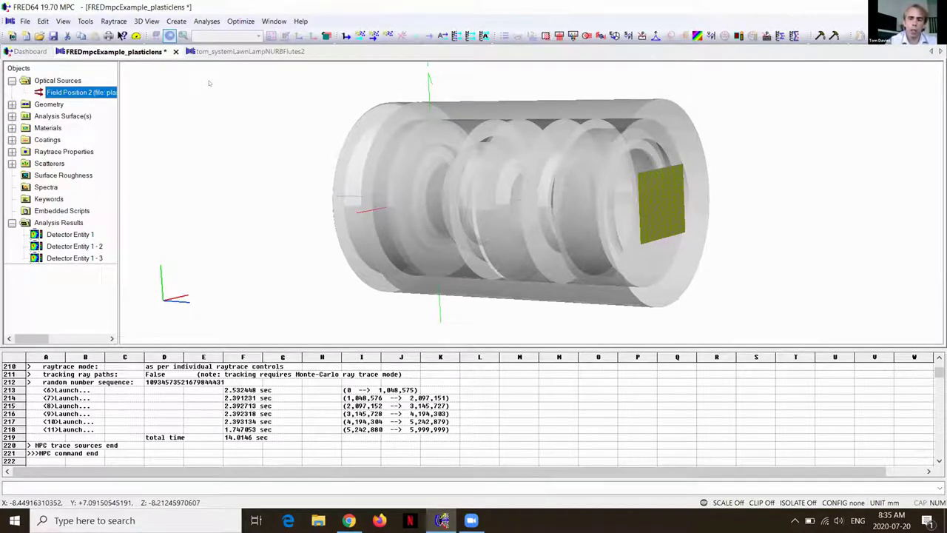
# Switch to the lawn lamp model and check the Phosphor Surface source's ray positions and directions.
pyautogui.click(245, 52)
pyautogui.moveTo(524, 244); pyautogui.dragTo(405, 259)
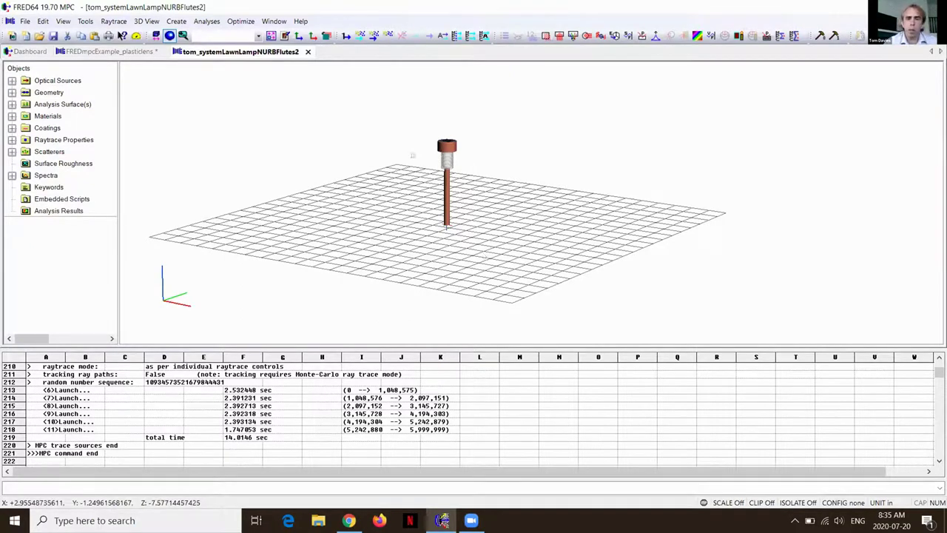
pyautogui.click(360, 35)
pyautogui.doubleClick(73, 92)
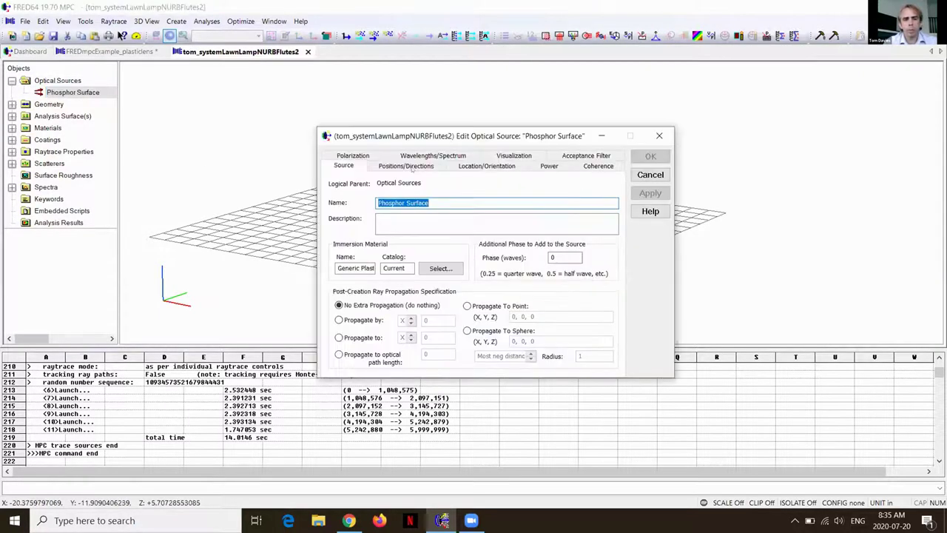
pyautogui.click(412, 167)
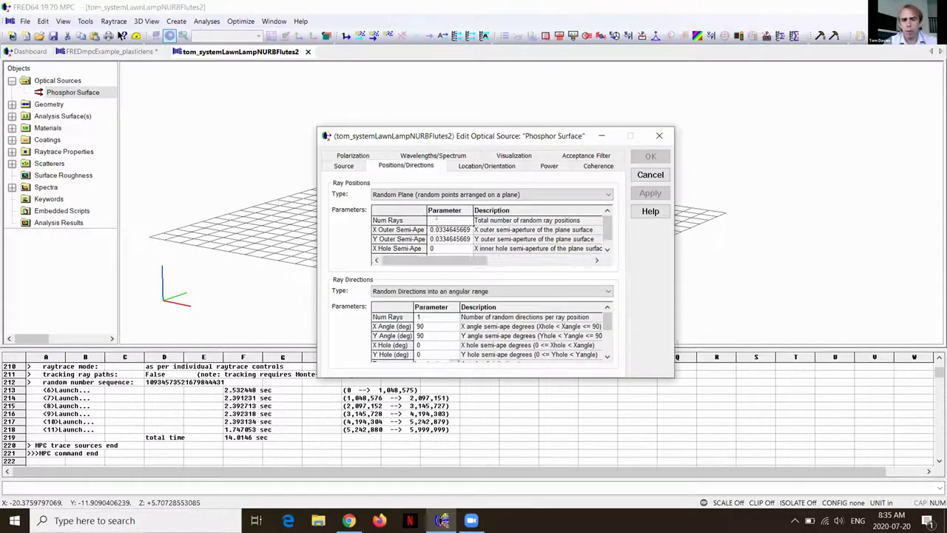
pyautogui.press('Escape')
# Trace all sources of the lawn lamp model on the CPU and plot the irradiance for On Ground - higher resolution.
pyautogui.click(359, 39)
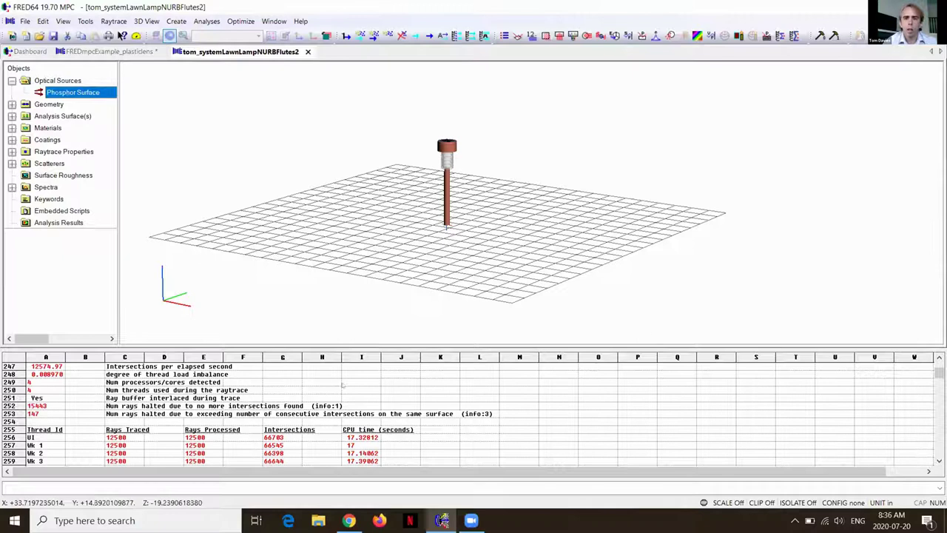
pyautogui.click(573, 35)
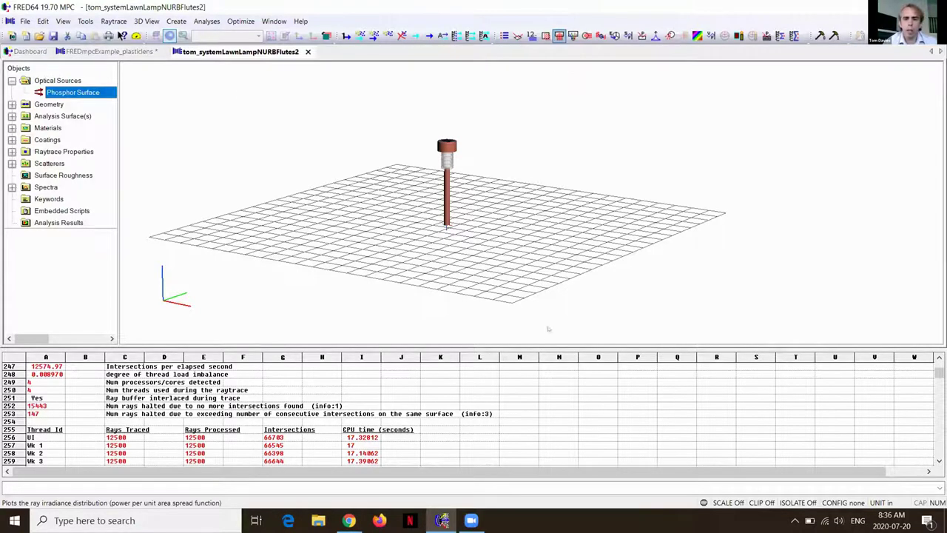
pyautogui.click(555, 310)
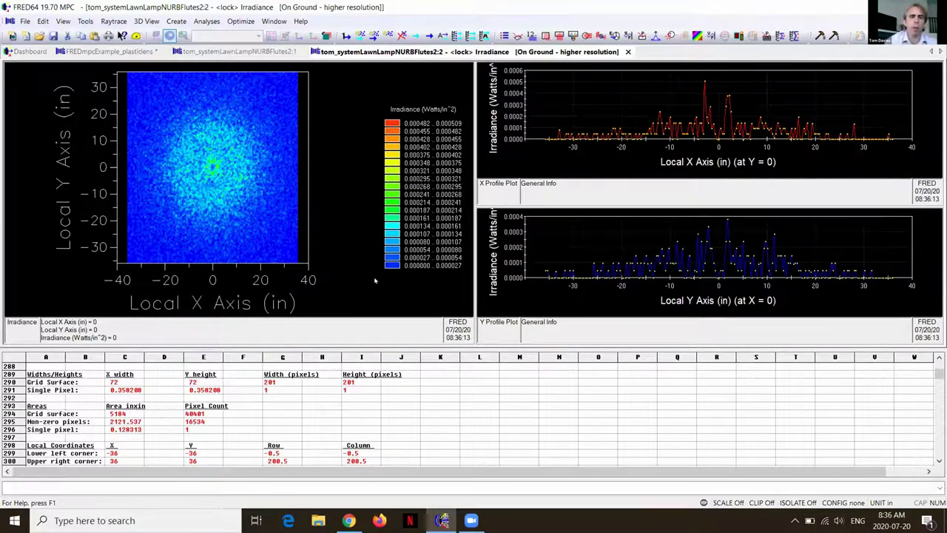
# Set the Phosphor Surface source to 5000000 random ray positions and run an MPC trace of CPU-generated rays.
pyautogui.click(235, 51)
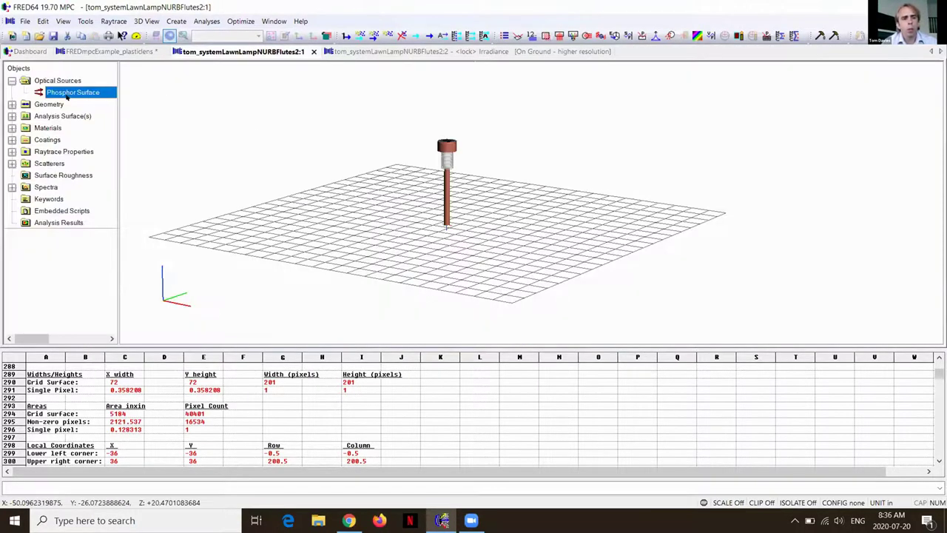
pyautogui.doubleClick(67, 94)
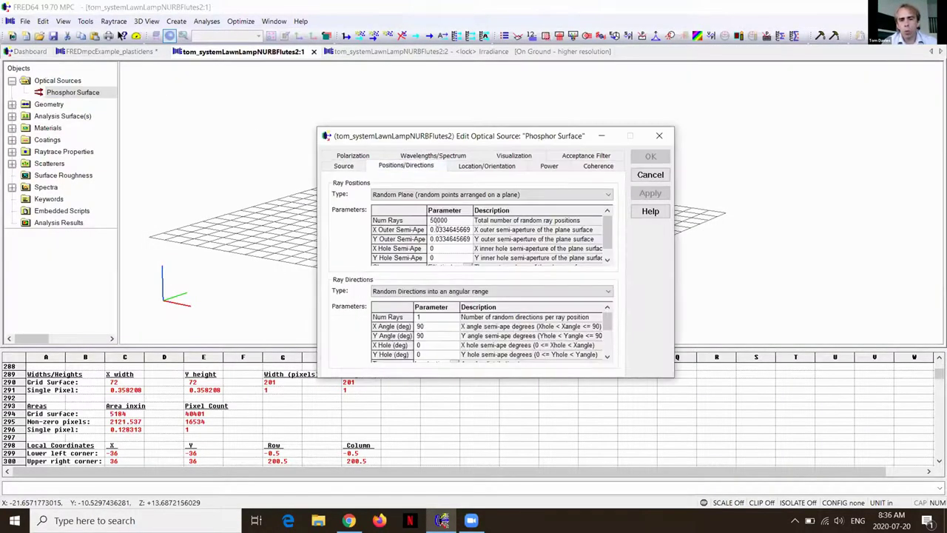
pyautogui.click(444, 220)
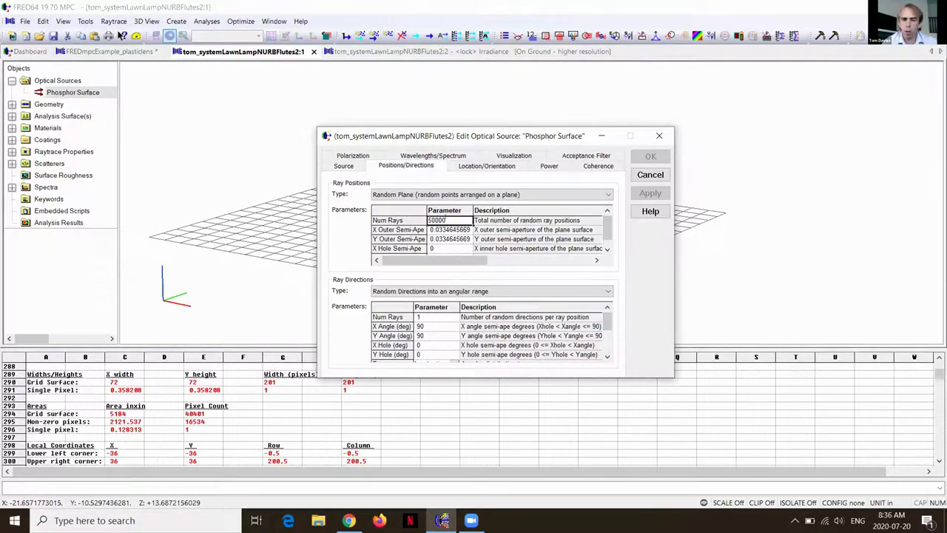
pyautogui.write('00')
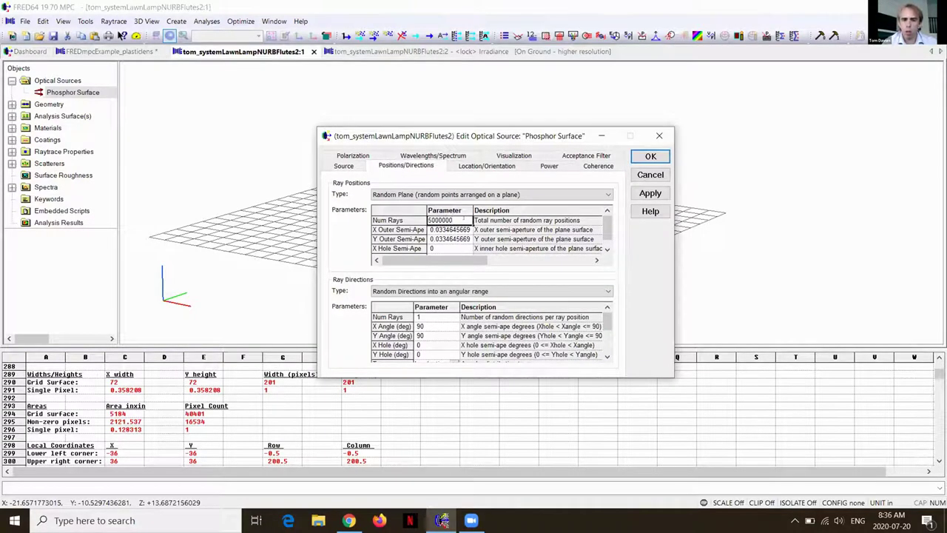
pyautogui.press('Return')
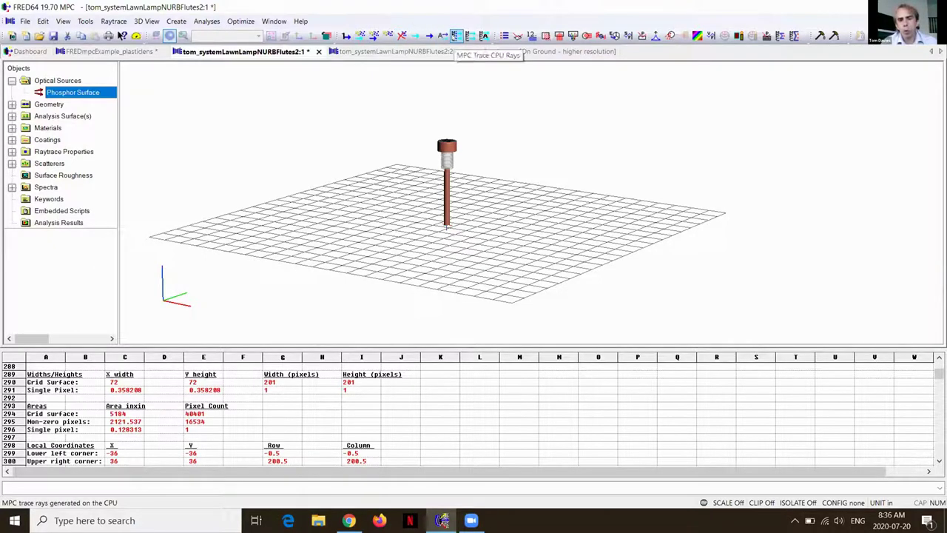
pyautogui.click(456, 35)
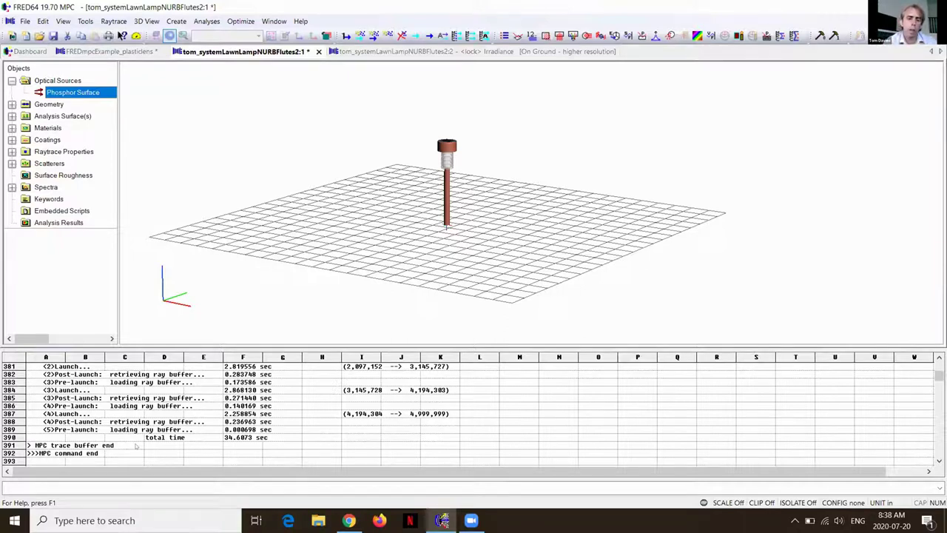
# Examine the launch time and the ray buffer retrieving and loading times in the MPC trace output.
pyautogui.scroll(4, 136, 446)
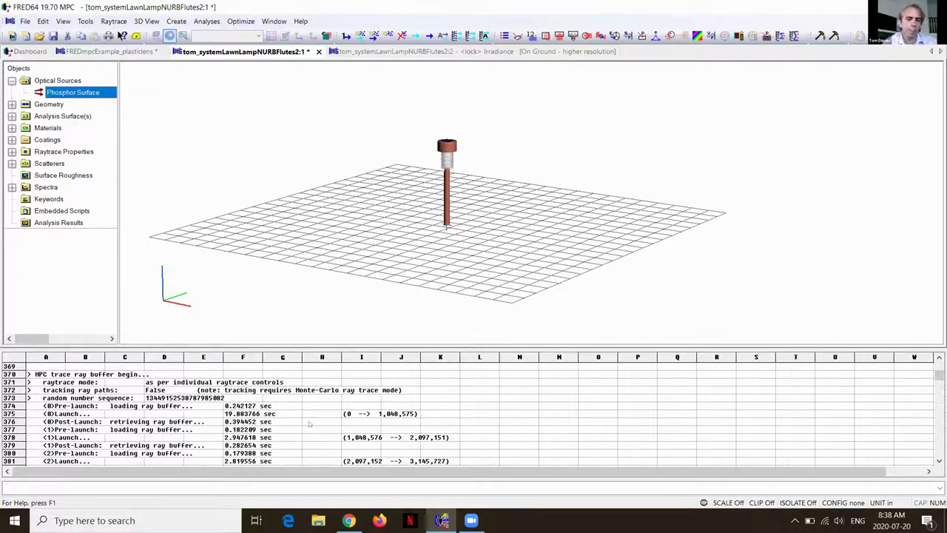
pyautogui.scroll(-1, 310, 425)
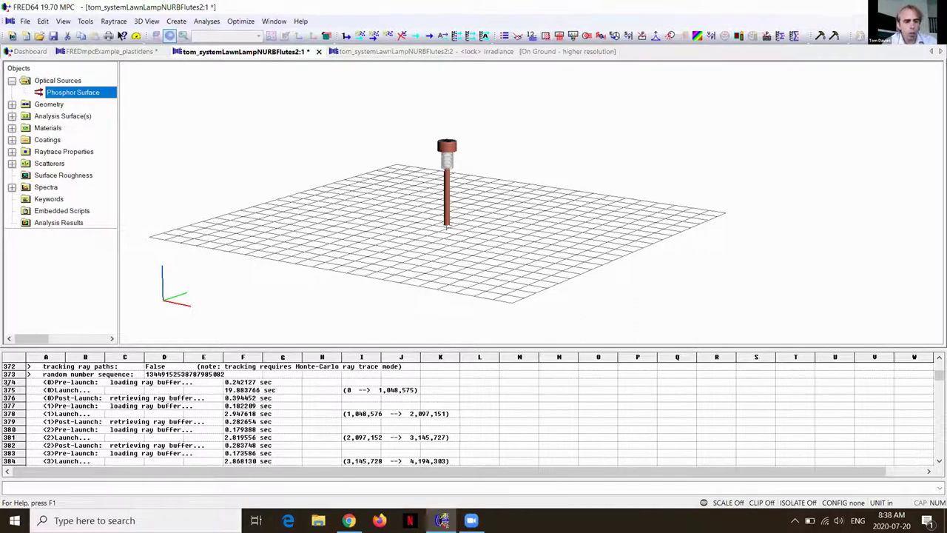
pyautogui.click(27, 390)
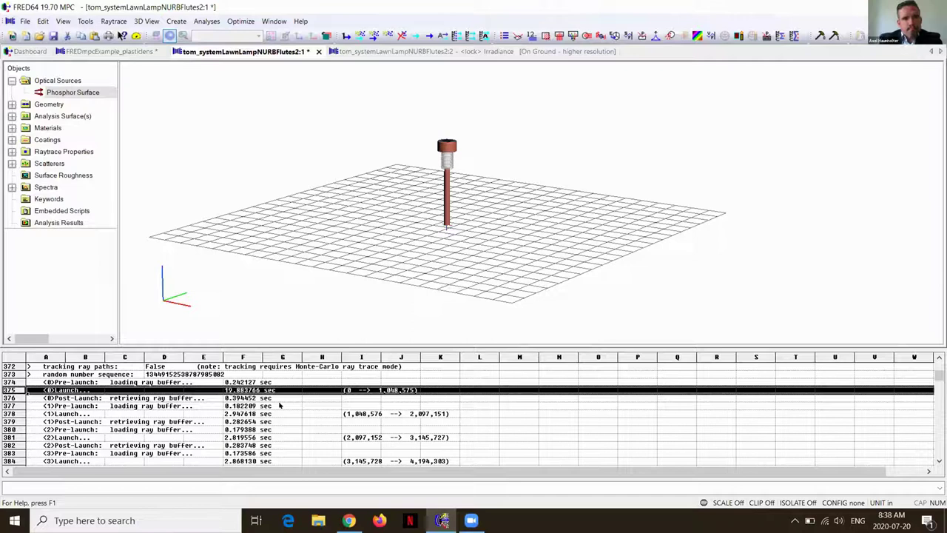
pyautogui.click(219, 414)
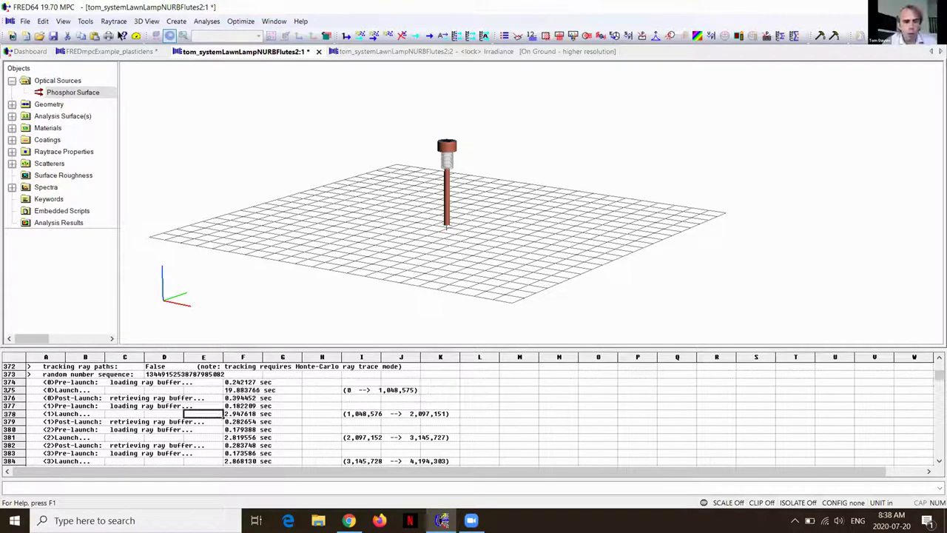
pyautogui.click(28, 390)
pyautogui.moveTo(27, 398); pyautogui.dragTo(27, 406)
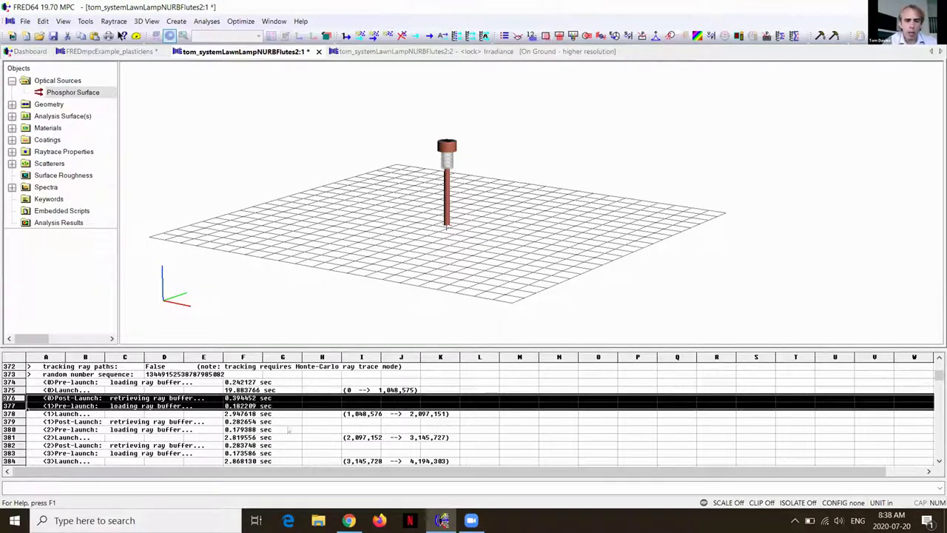
# Review the launch times of the remaining ray batches and the total time in the MPC trace output.
pyautogui.click(281, 429)
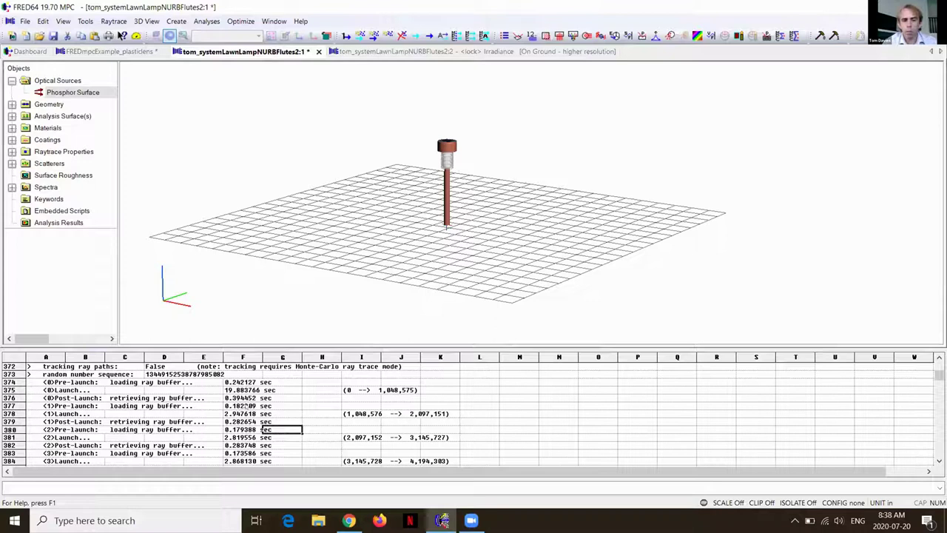
pyautogui.scroll(-4, 267, 421)
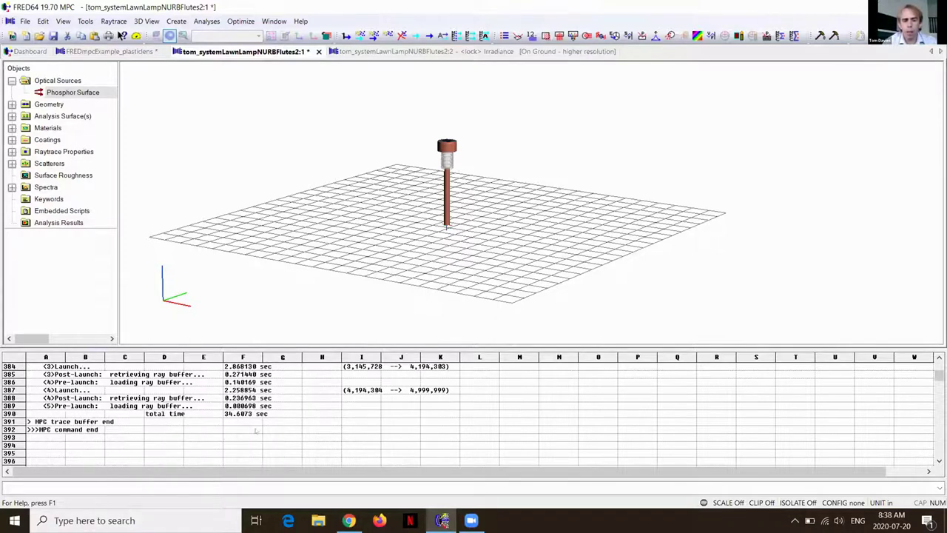
pyautogui.click(254, 438)
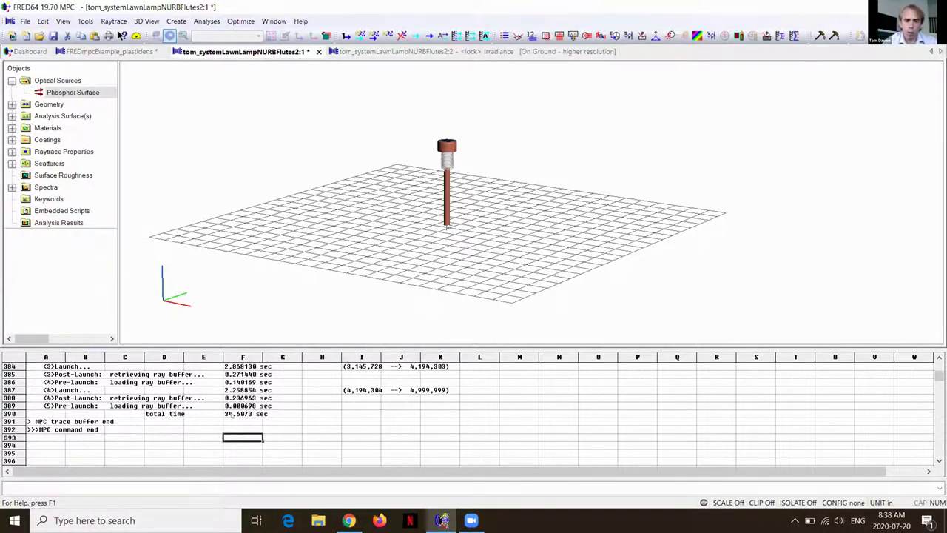
pyautogui.scroll(5, 256, 415)
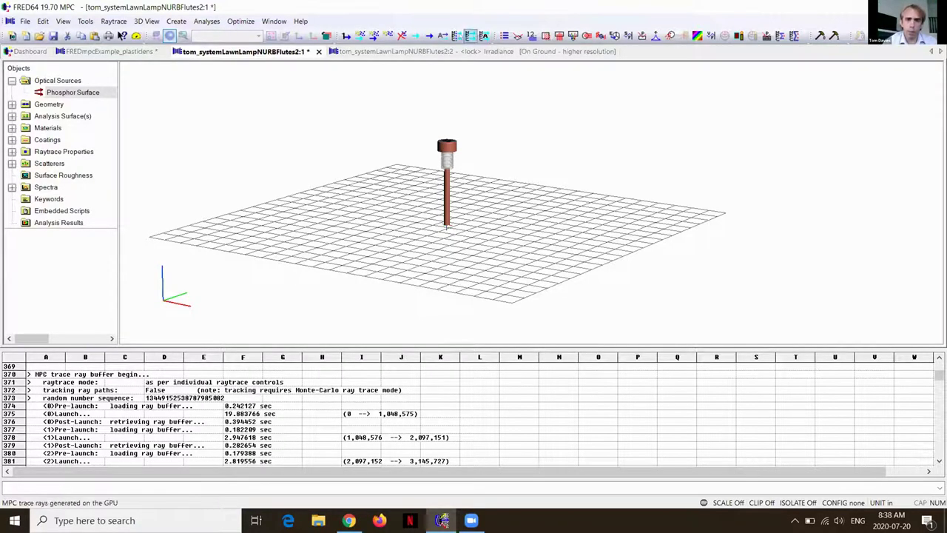
# Repeat the MPC trace of CPU-generated rays and plot the irradiance for the On Ground - higher resolution analysis surface.
pyautogui.click(457, 37)
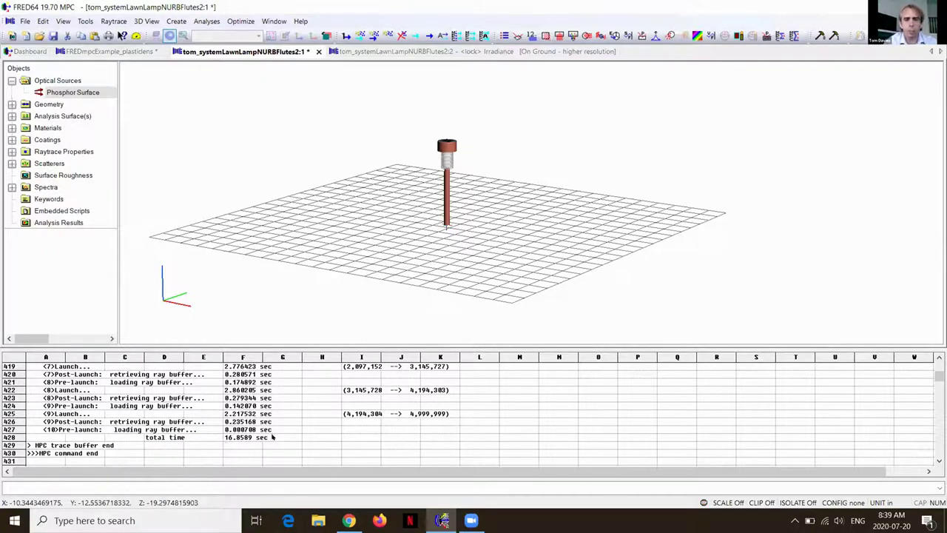
pyautogui.click(559, 36)
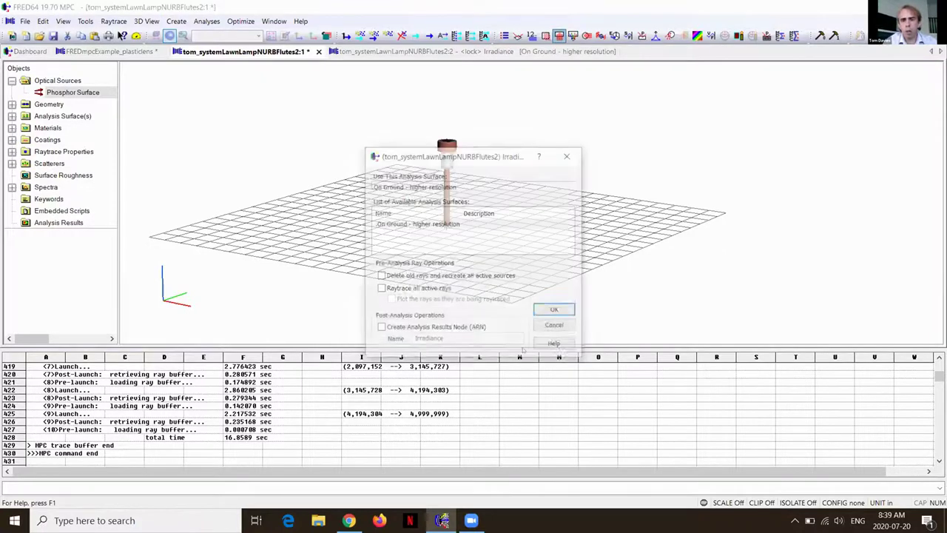
pyautogui.click(555, 310)
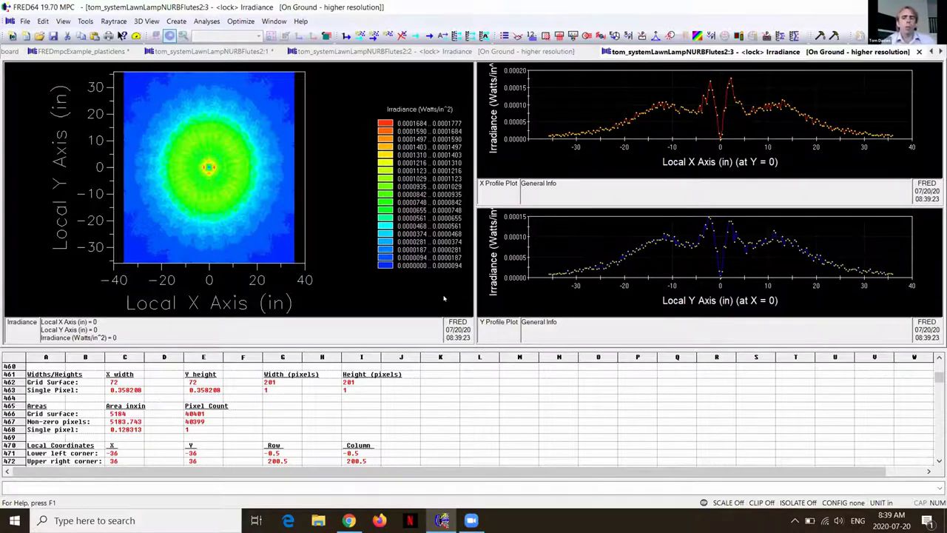
pyautogui.press('Num_Lock')
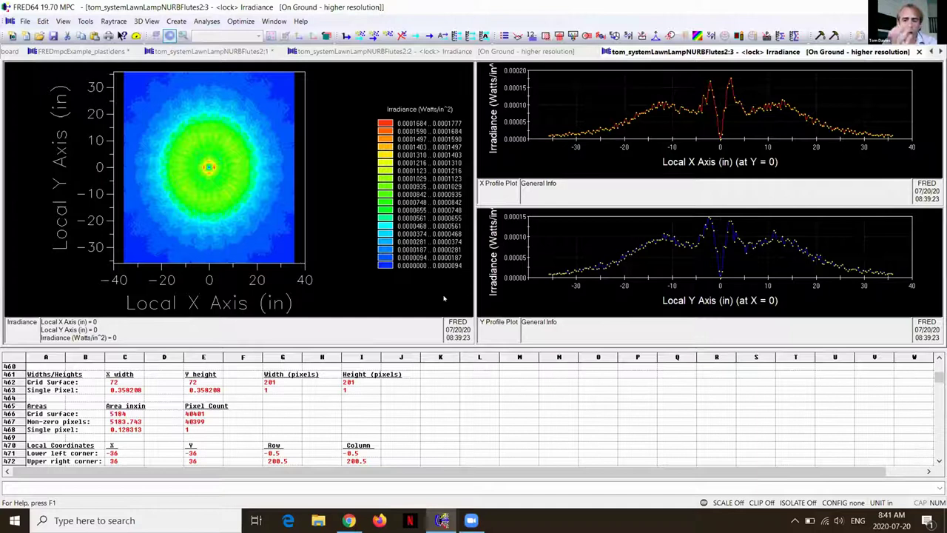
# Switch to the FREDmpc_Presentation in Google Slides, start presenting from slide 14 and advance to the FREDmpc workflow - preparation slide.
pyautogui.click(348, 520)
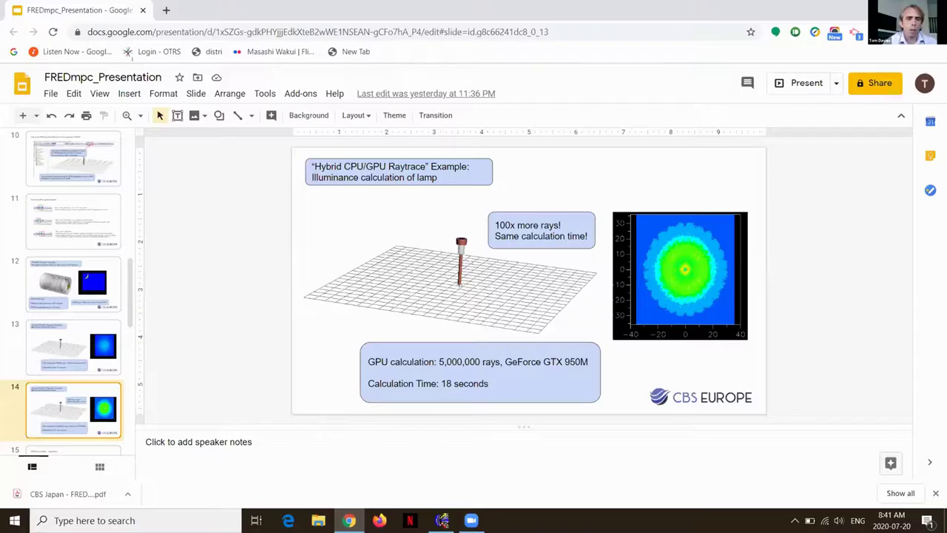
pyautogui.click(100, 94)
pyautogui.click(118, 130)
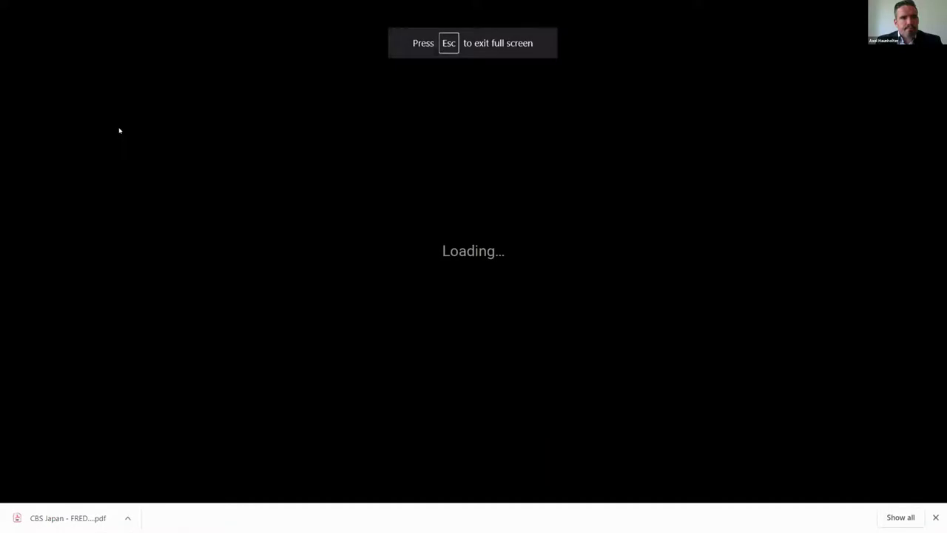
pyautogui.press('Right')
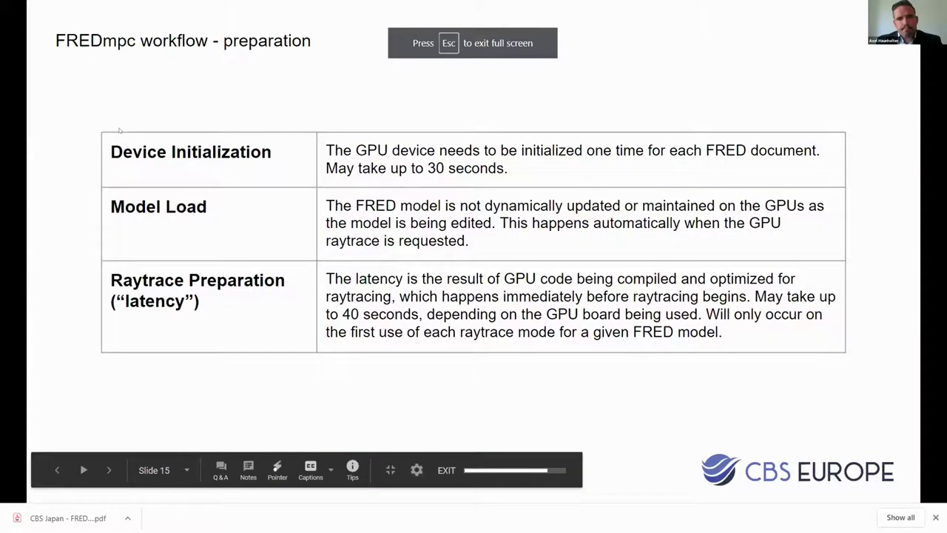